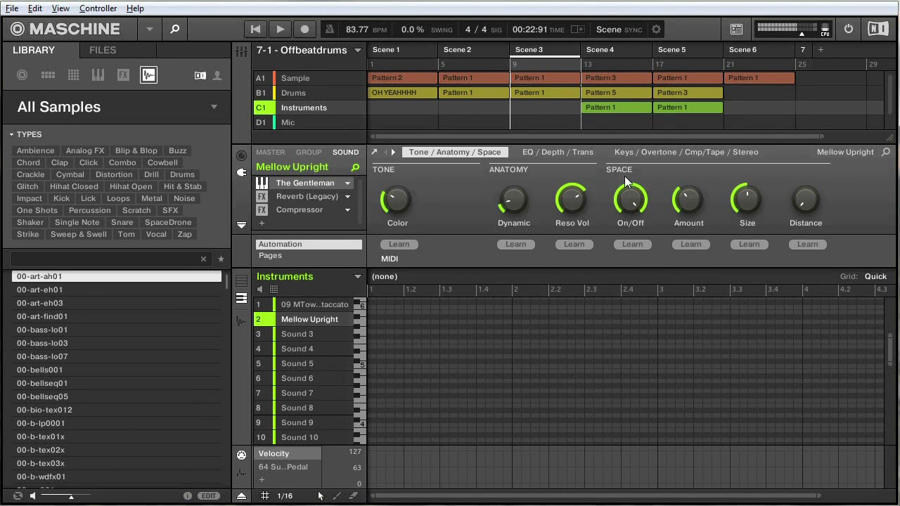
Play back Scene 3, and make Scene 4 the active scene to audition it
key(space)
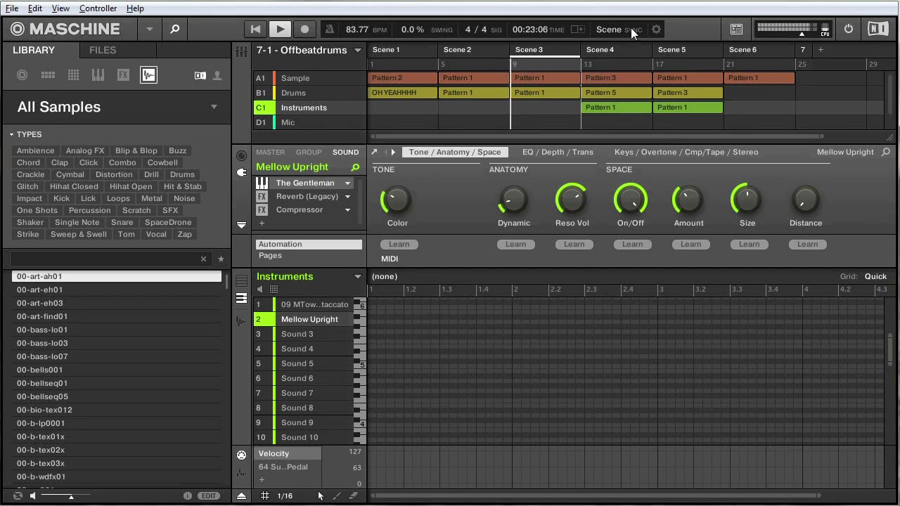
key(space)
click(602, 62)
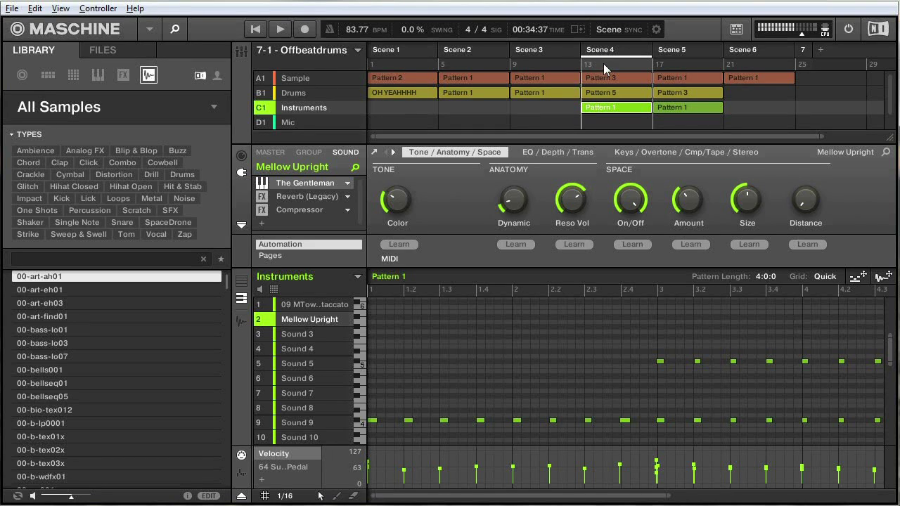
key(space)
click(549, 49)
click(595, 50)
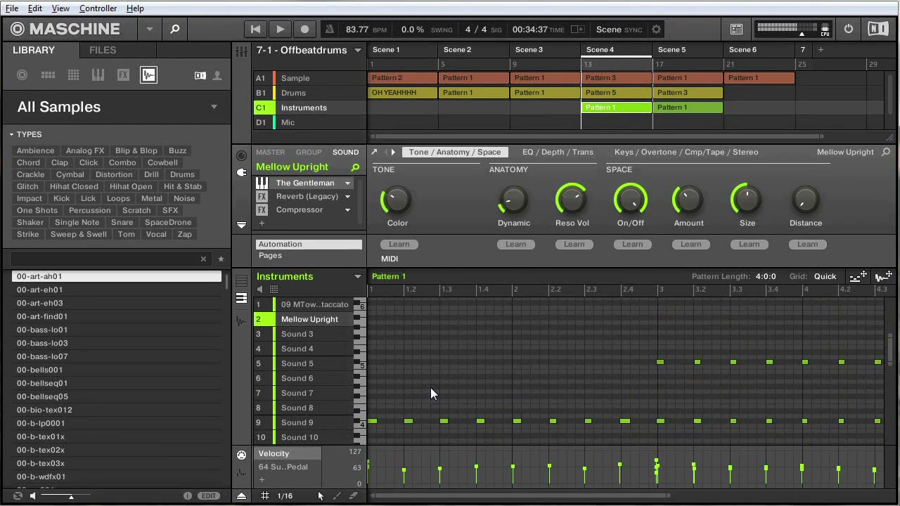
Examine the high and low Mellow Upright piano notes in Scene 4's Instruments Pattern 1
scroll(430, 388, down, 2)
scroll(432, 390, down, 5)
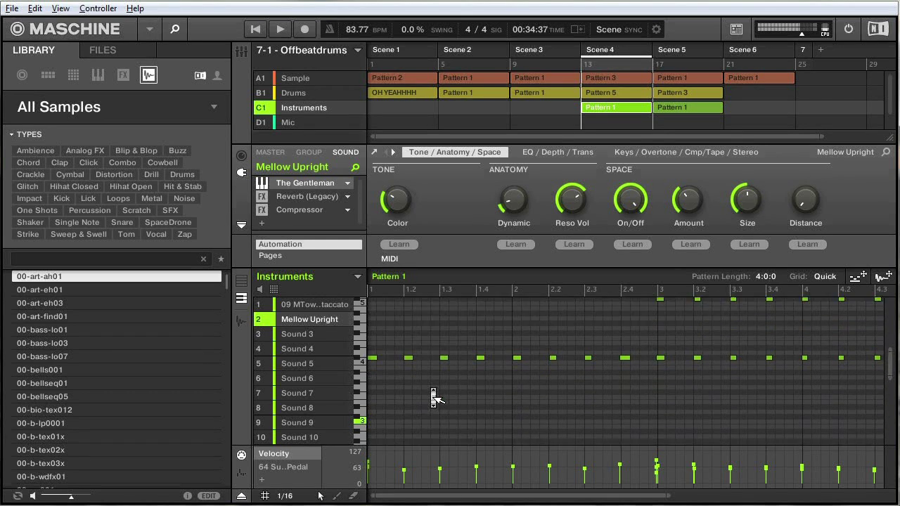
scroll(503, 391, up, 3)
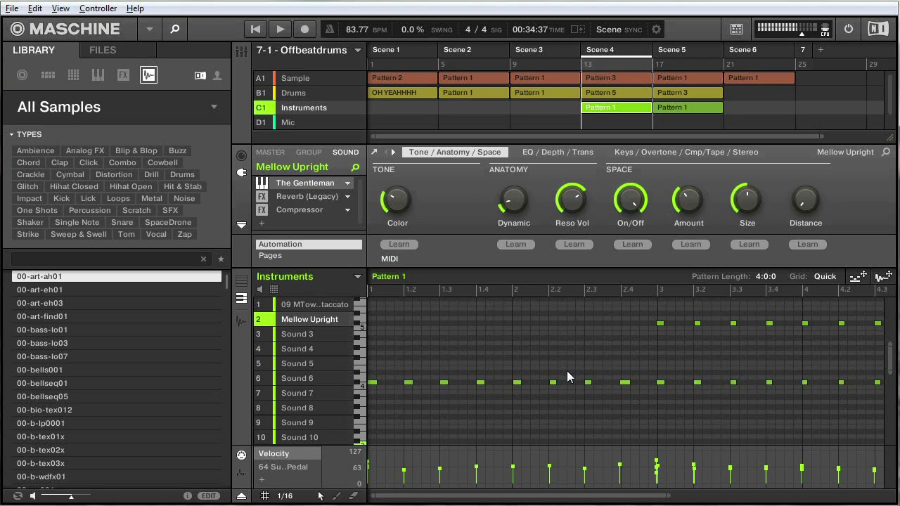
scroll(527, 328, down, 15)
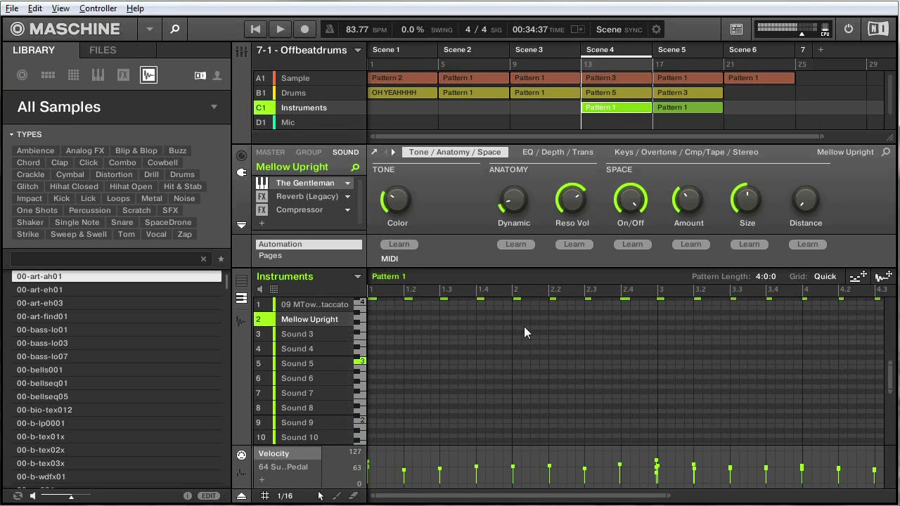
scroll(526, 336, down, 4)
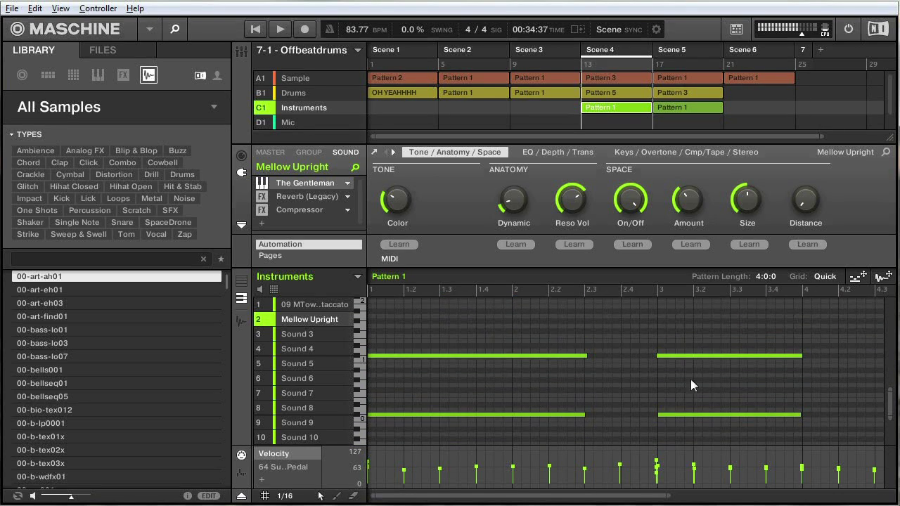
scroll(470, 383, up, 12)
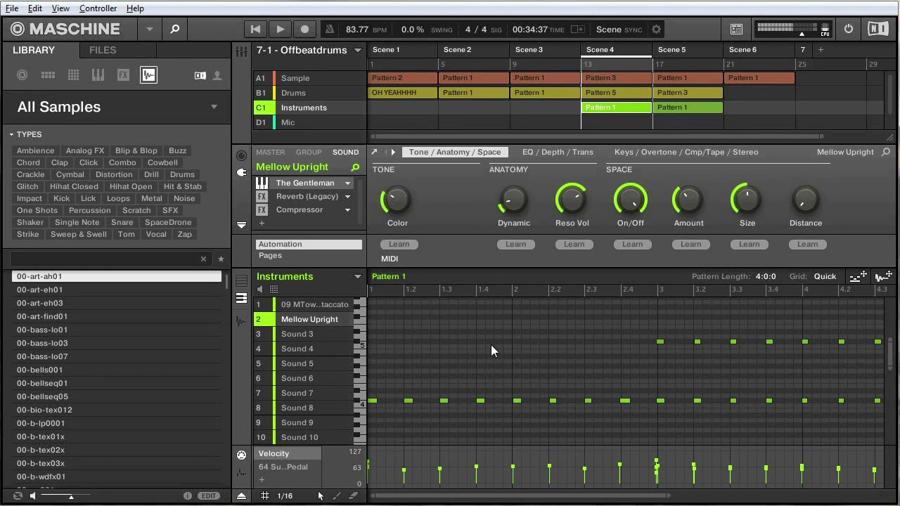
scroll(490, 344, down, 3)
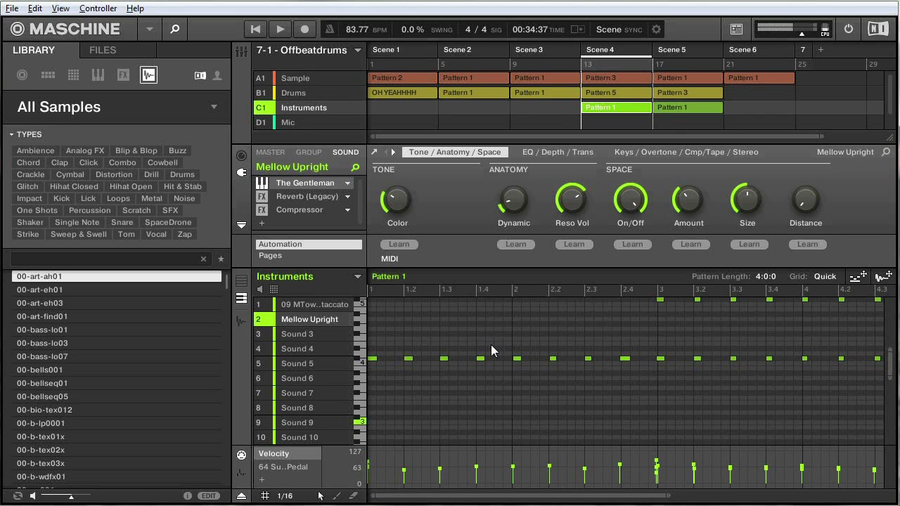
scroll(491, 345, down, 5)
scroll(491, 344, down, 6)
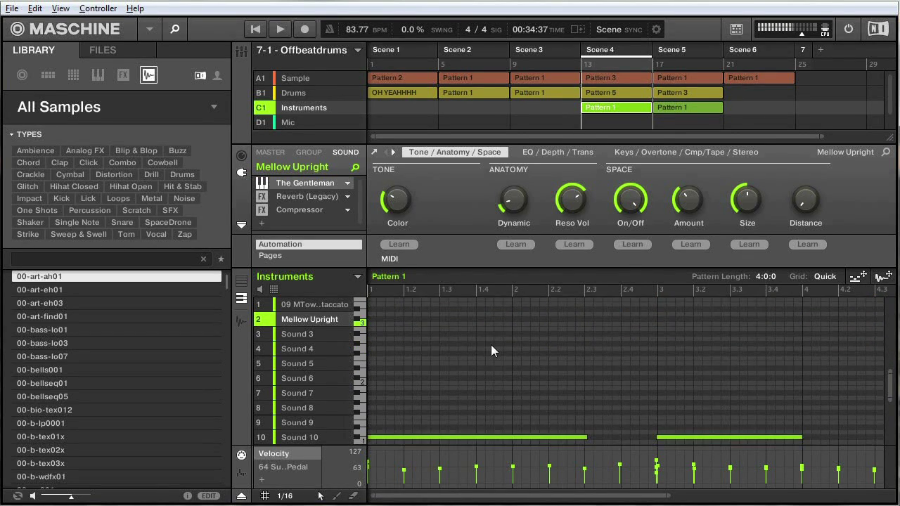
scroll(491, 346, down, 2)
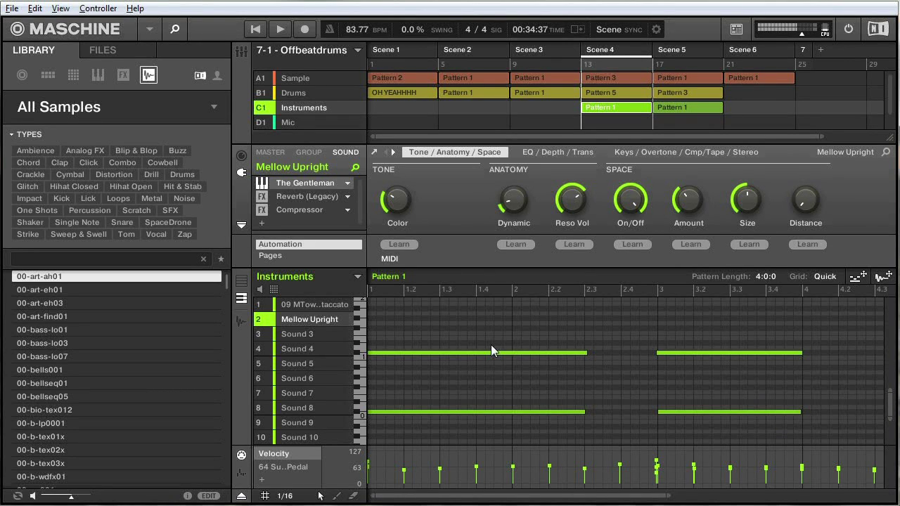
scroll(610, 392, up, 8)
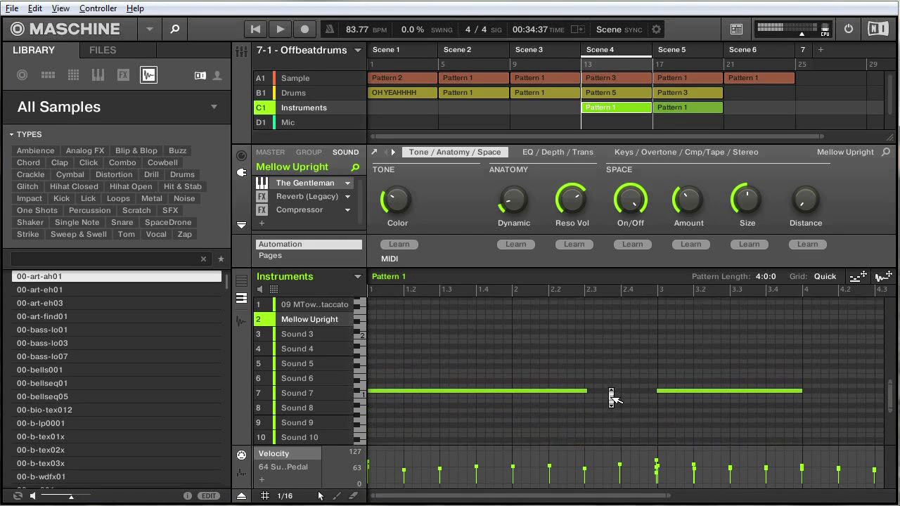
scroll(610, 392, up, 3)
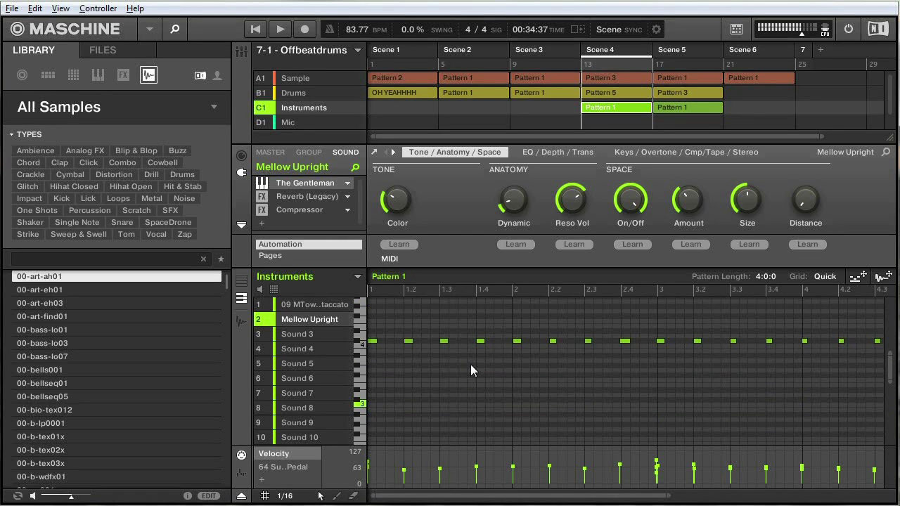
scroll(470, 364, down, 1)
scroll(472, 373, down, 9)
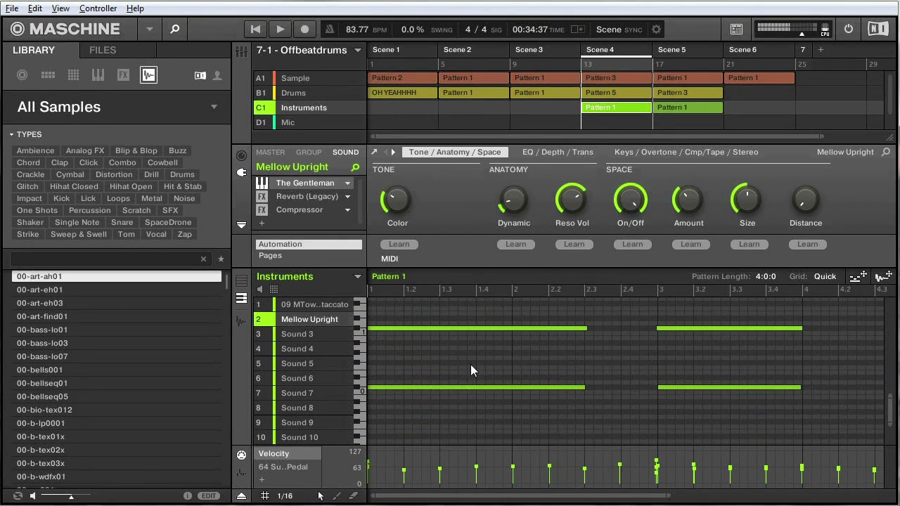
scroll(470, 364, up, 4)
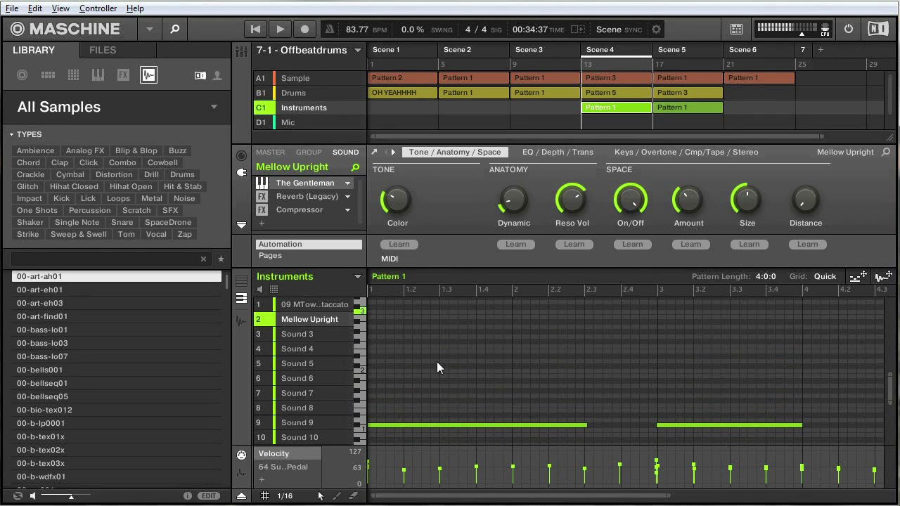
Examine the note pattern of the 09 MTown Staccato sound through to the end of the pattern
click(314, 308)
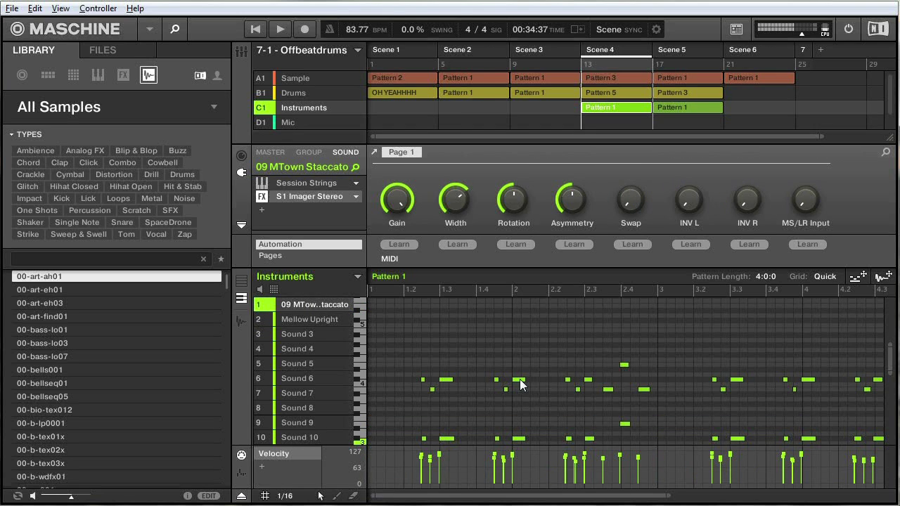
scroll(520, 380, down, 2)
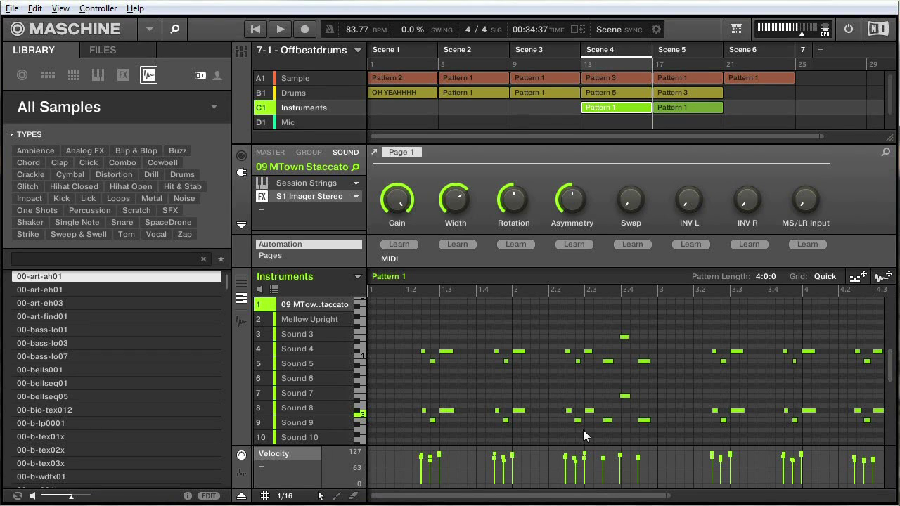
mouse_move(590, 496)
mouse_down()
mouse_move(665, 495)
mouse_move(587, 496)
mouse_up()
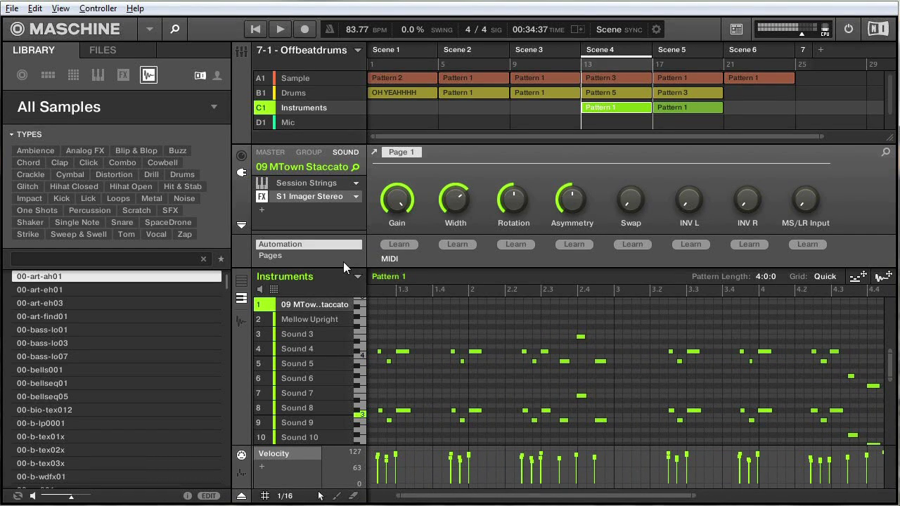
Mute the Sample and Drums groups and play back the Instruments pattern of Scene 4 alone
click(261, 79)
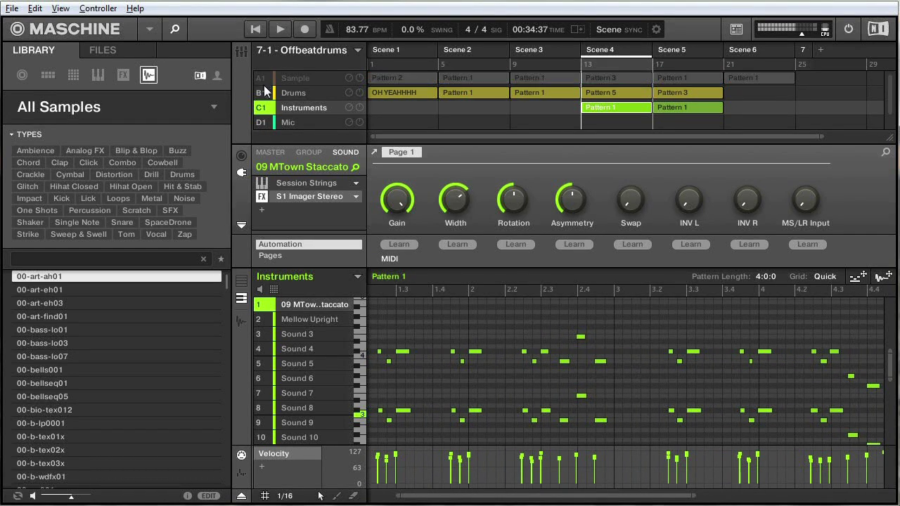
click(259, 93)
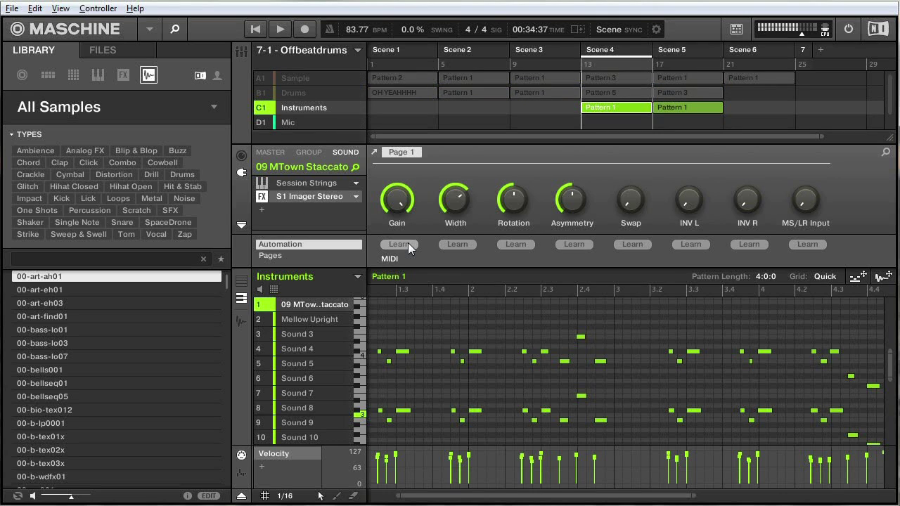
click(260, 319)
key(space)
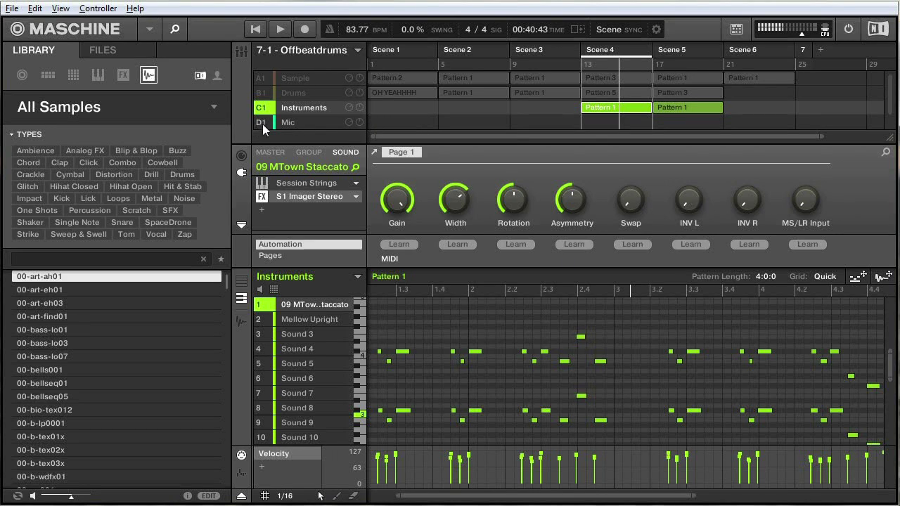
Unmute the Sample group, mute Instruments, keep Drums muted, and select the Sample group
mouse_move(396, 205)
click(261, 92)
click(262, 79)
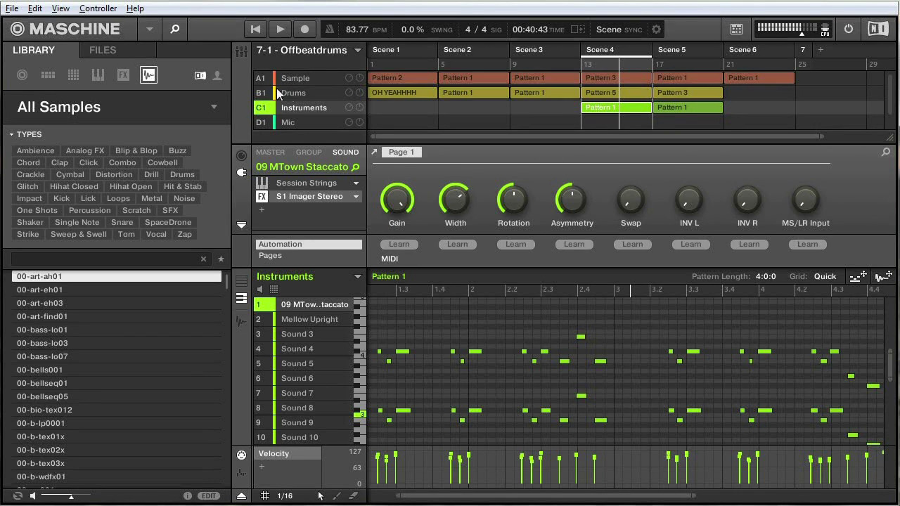
click(262, 108)
click(262, 94)
click(306, 79)
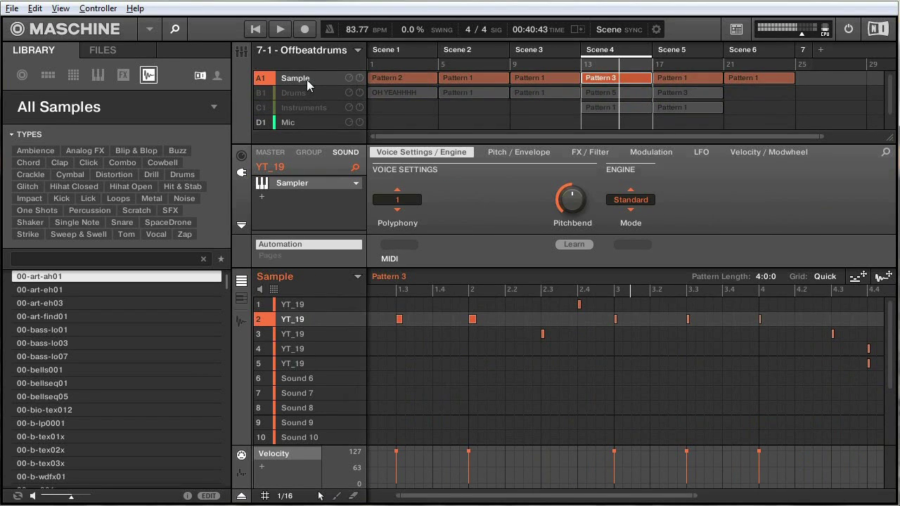
Show the frequency and gain settings of the Sample group's EQ effect
click(314, 153)
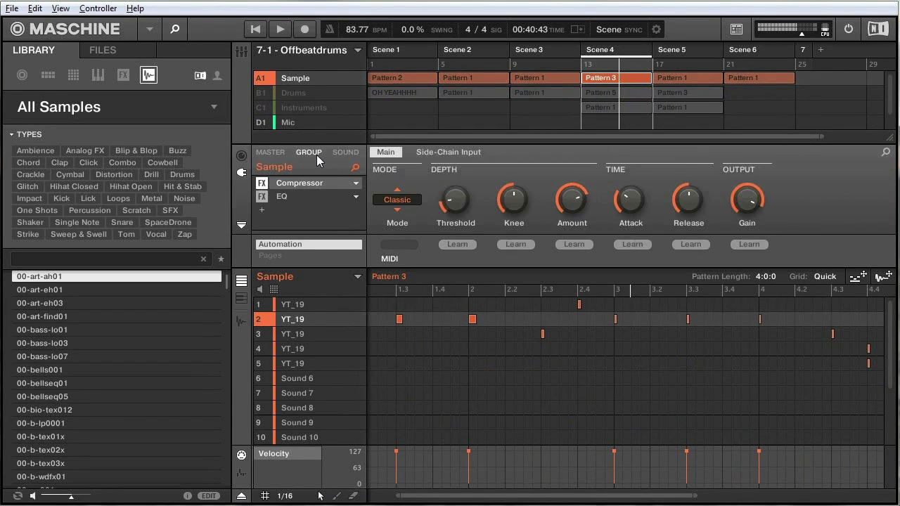
click(303, 198)
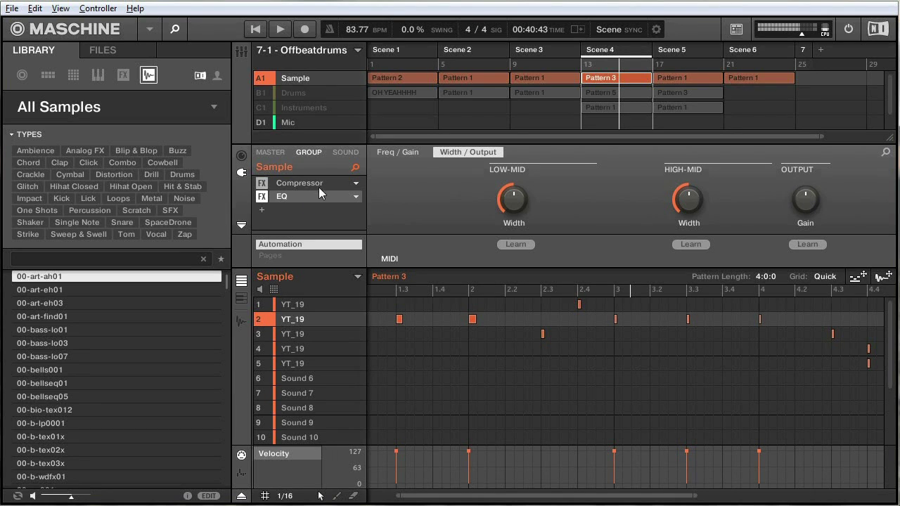
click(413, 150)
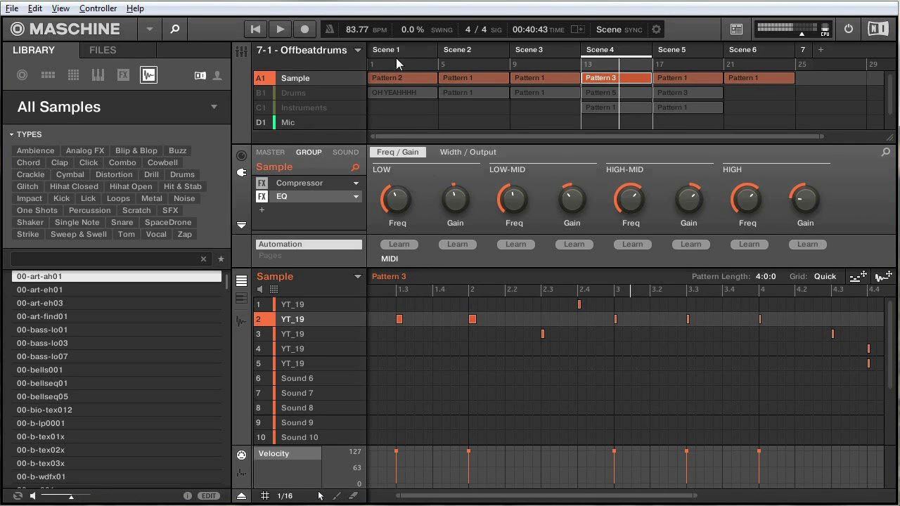
Audition the Sample group in Scene 4 while switching its EQ off and back on
key(space)
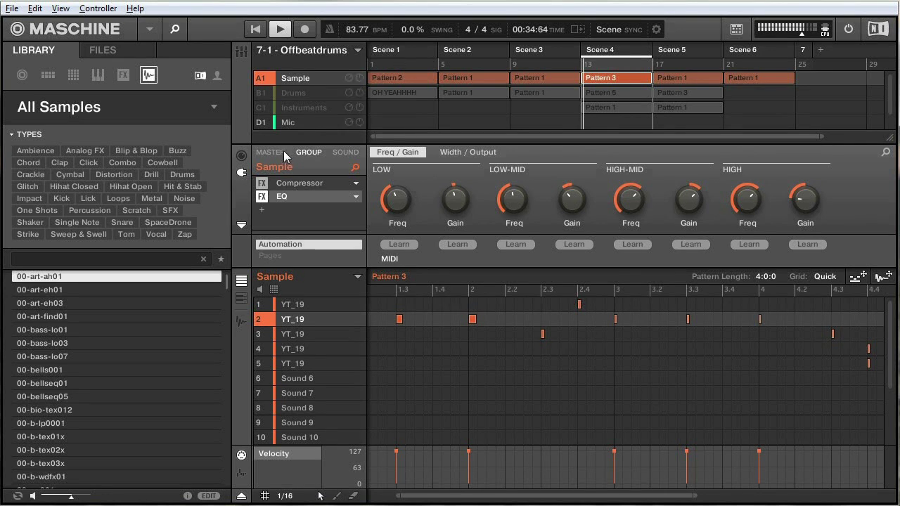
click(263, 198)
click(263, 198)
key(space)
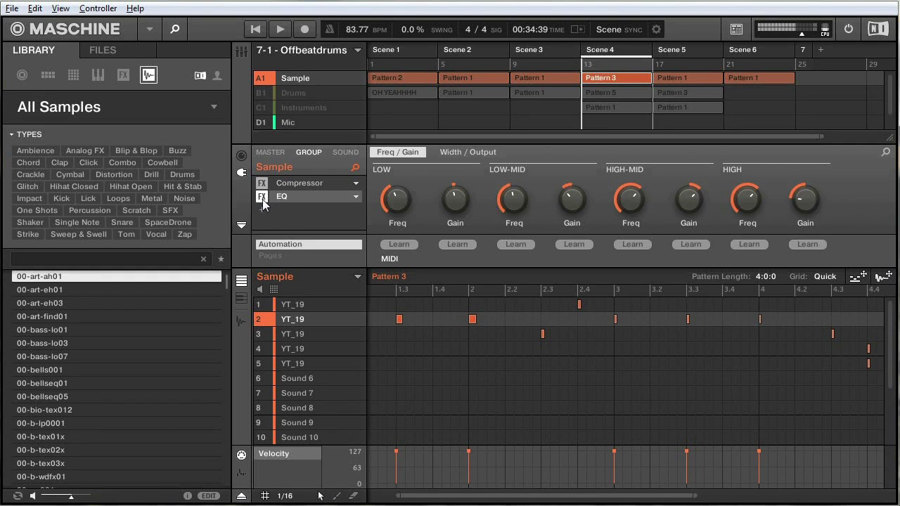
Compare Sample playback with the group EQ bypassed against playback with it enabled, leaving the EQ on
click(262, 199)
key(space)
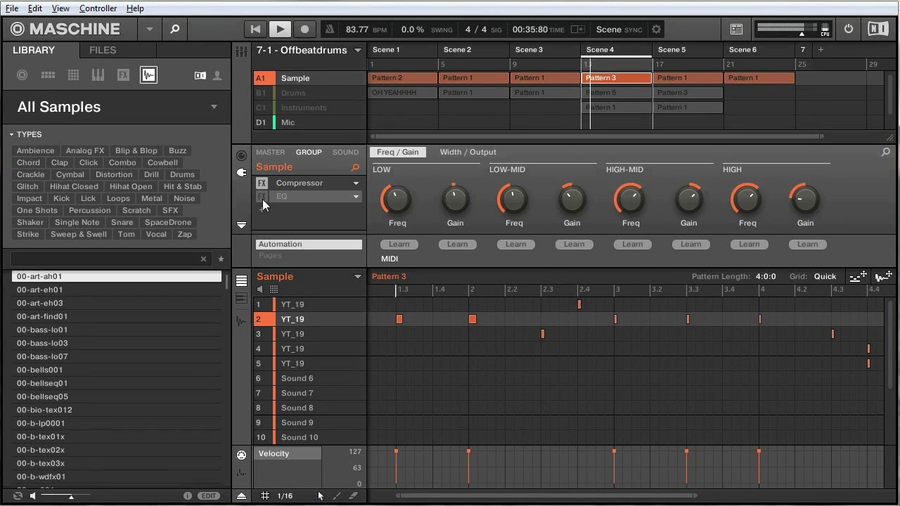
key(space)
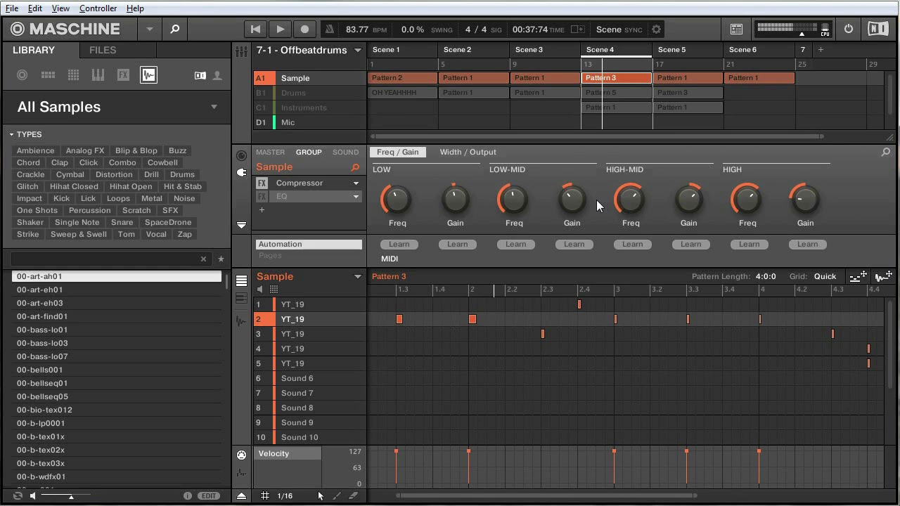
mouse_move(355, 88)
key(space)
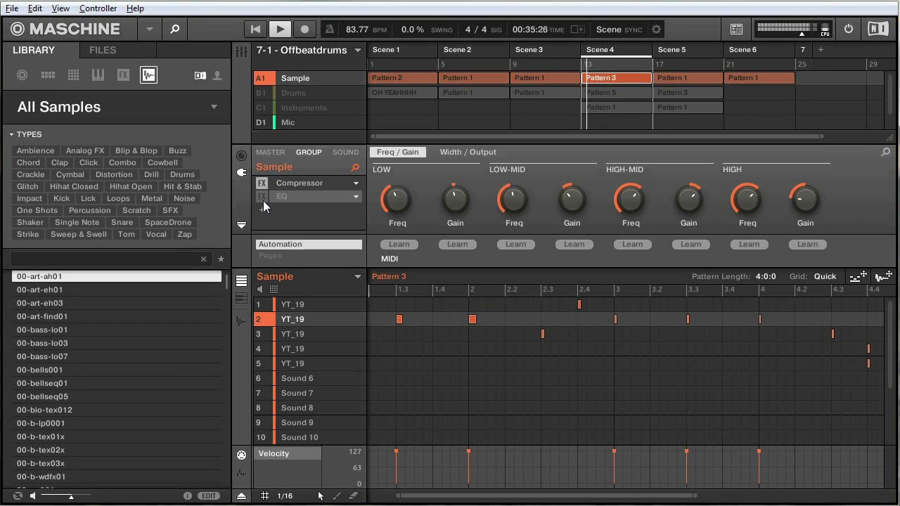
click(263, 200)
key(space)
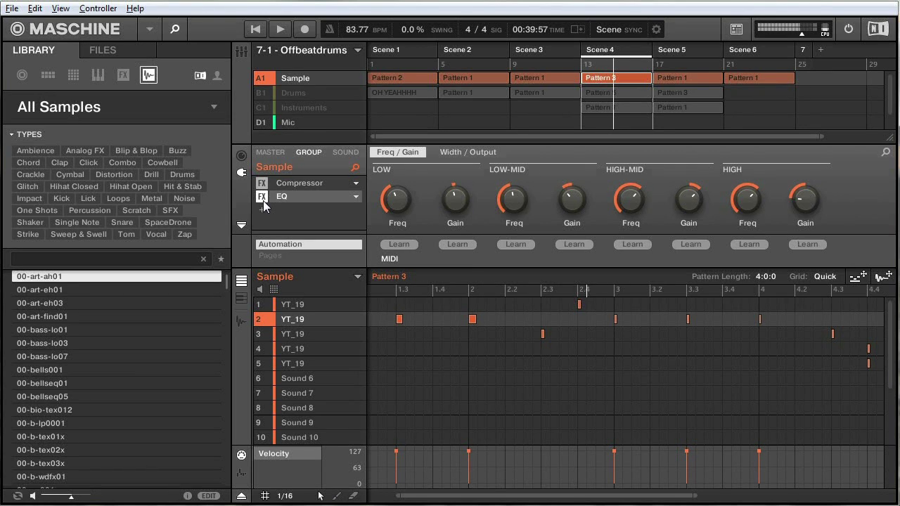
Unmute the Instruments group and open the Session Strings plug-in window of the 09 MTown Staccato sound
click(295, 108)
click(265, 108)
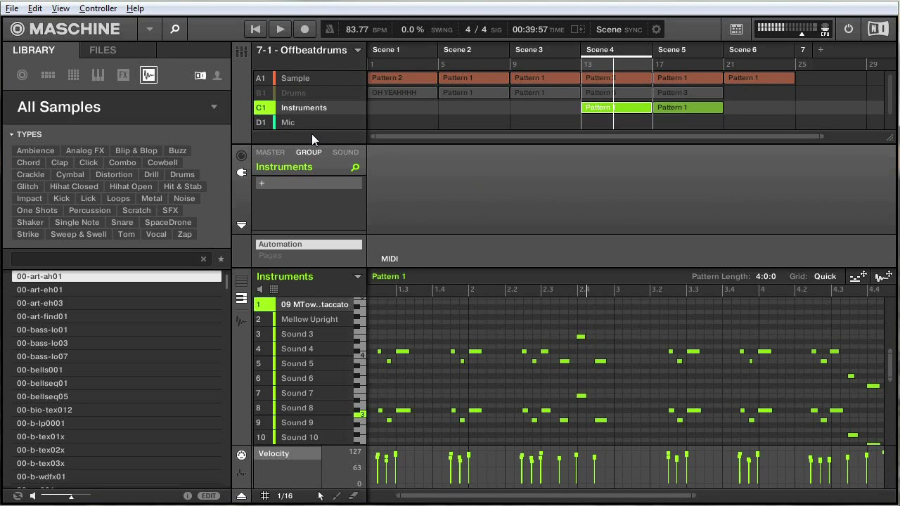
click(345, 154)
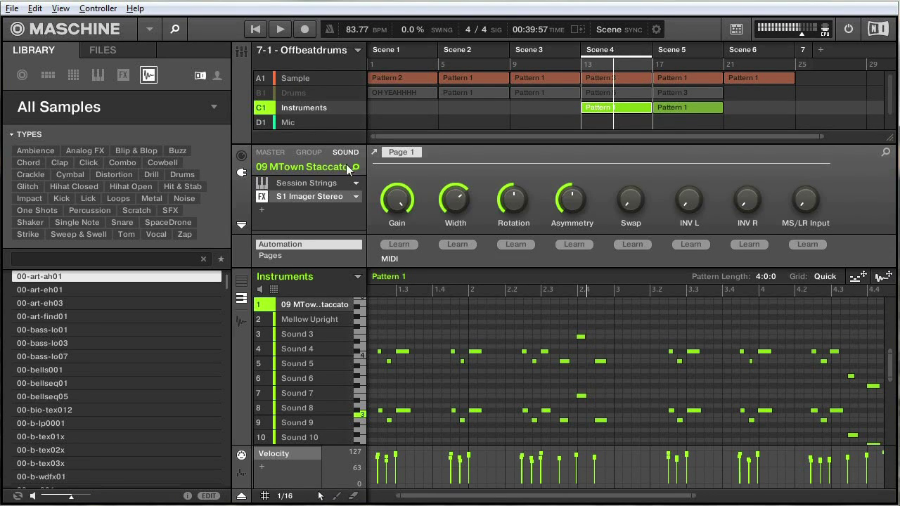
double_click(316, 186)
drag(313, 19, 442, 104)
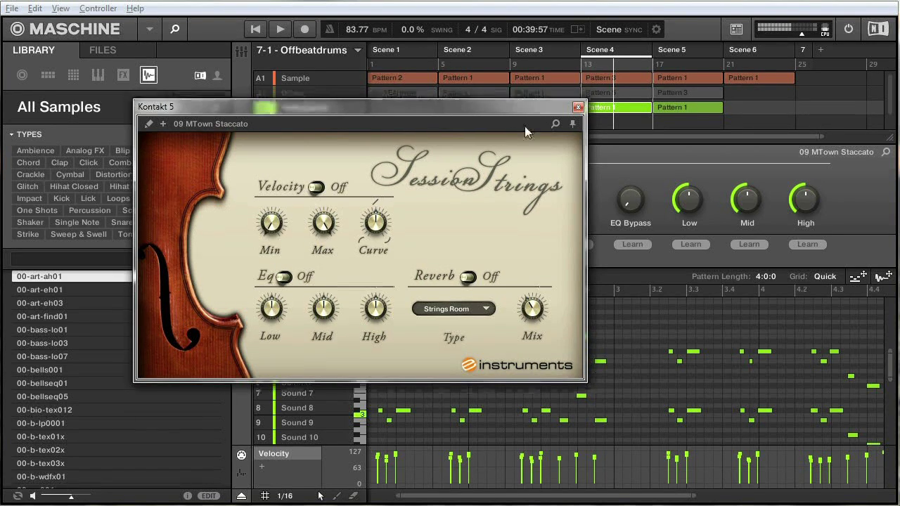
Move the Session Strings window clear of the sound list and mute the Mellow Upright sound
drag(527, 105, 546, 192)
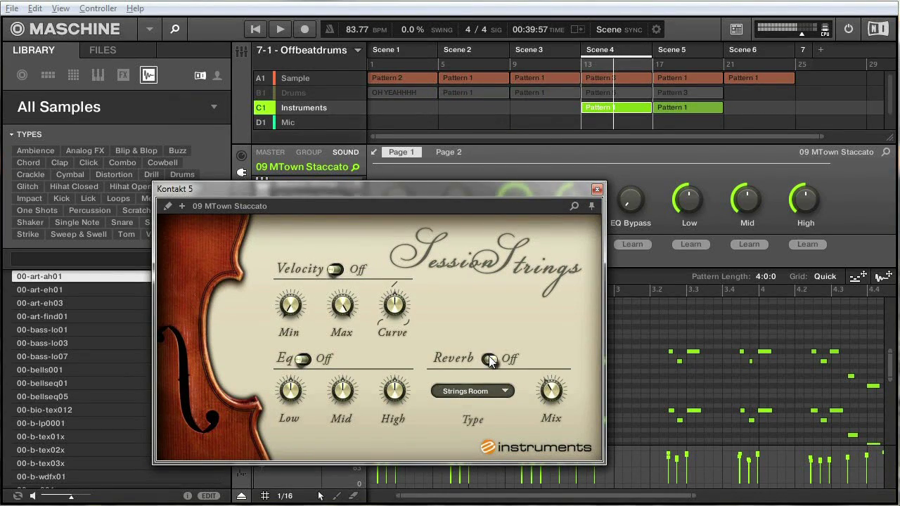
drag(444, 190, 639, 161)
click(260, 318)
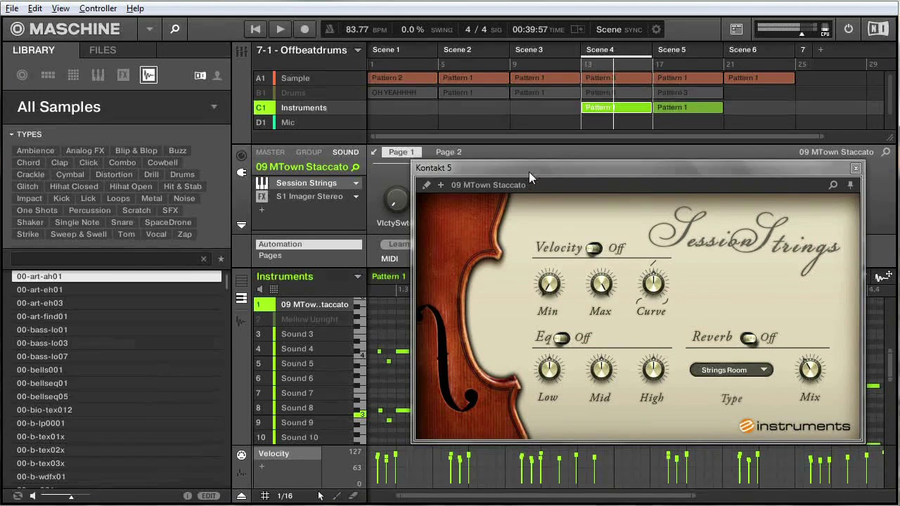
Audition the 09 MTown Staccato part in Scene 4 with the Session Strings window in view, and close that window
drag(529, 172, 359, 123)
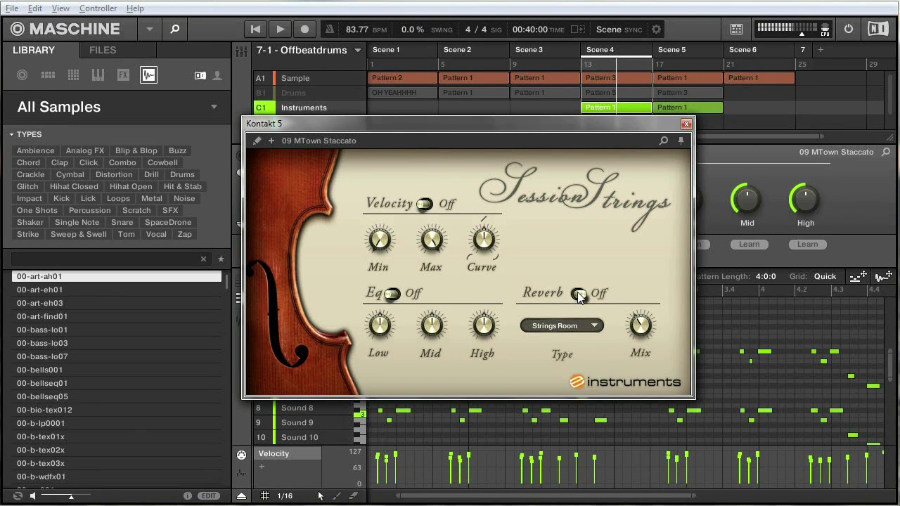
key(space)
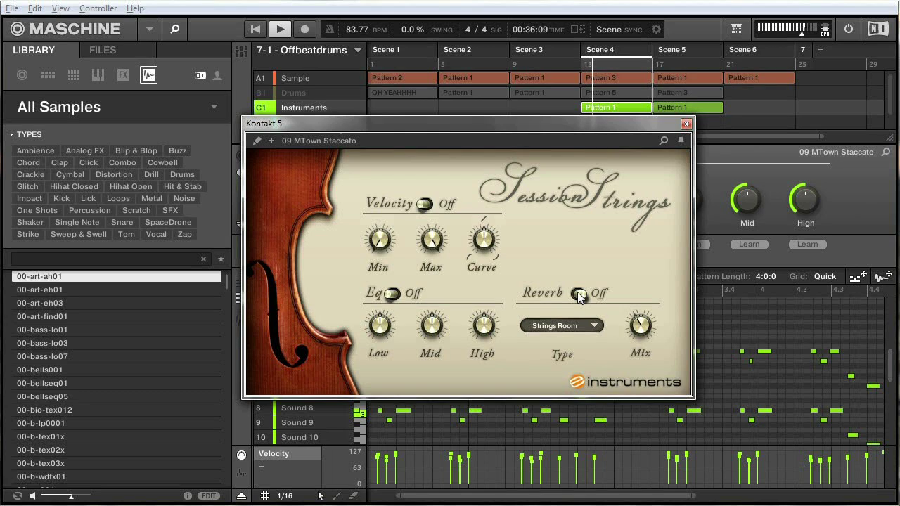
click(686, 124)
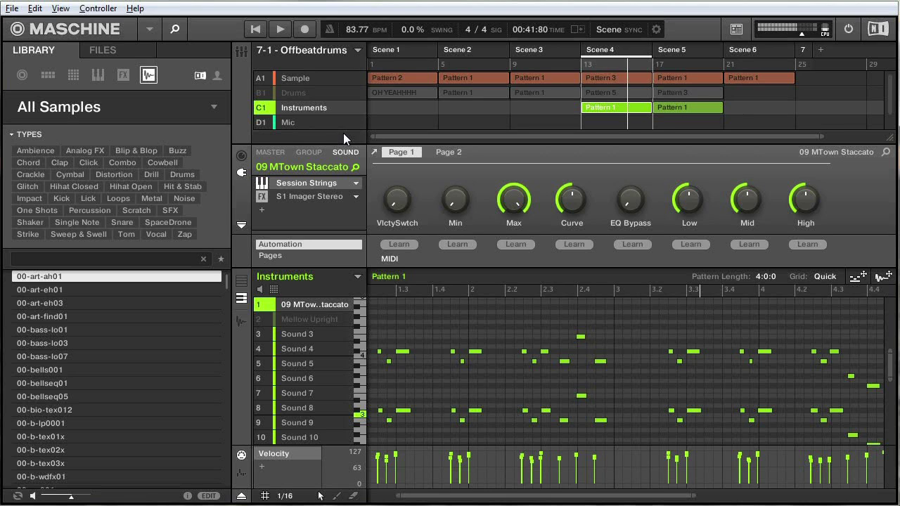
Show the S1 Stereo Imager settings on the 09 MTown Staccato sound and close the plug-in window
click(293, 195)
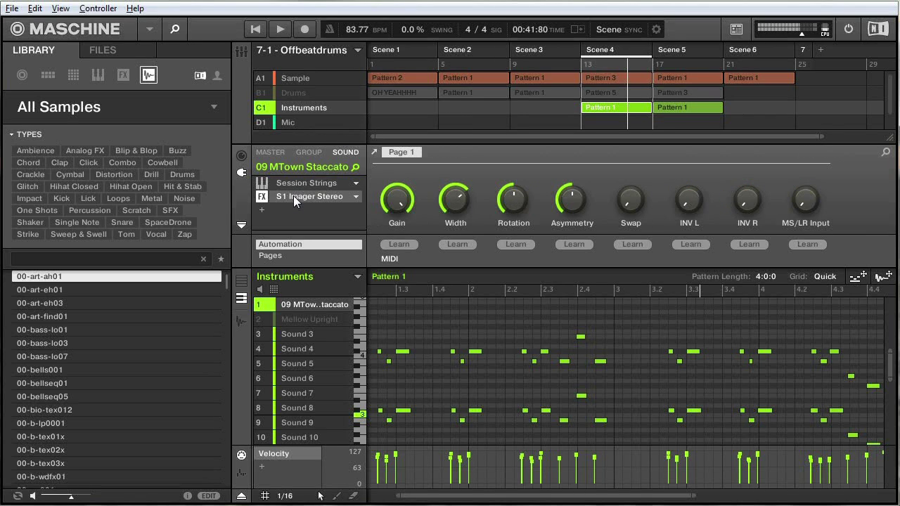
click(262, 197)
drag(260, 28, 433, 96)
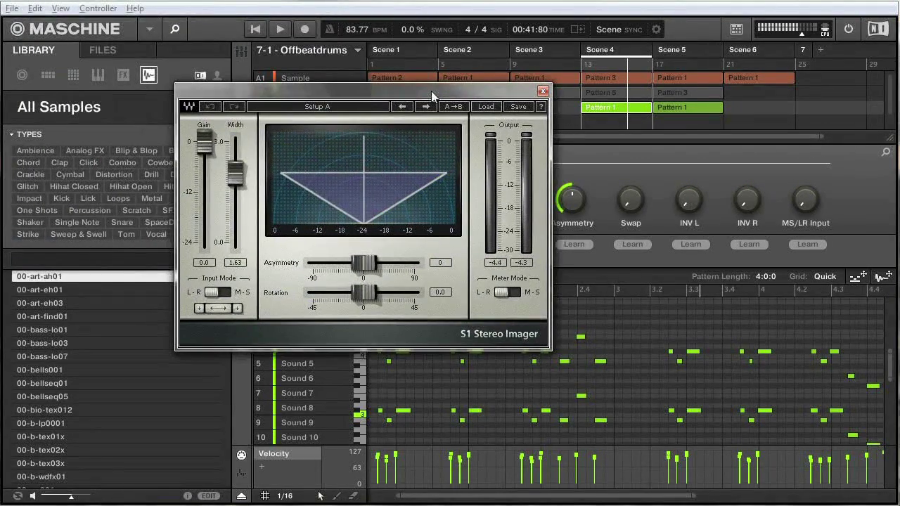
click(542, 91)
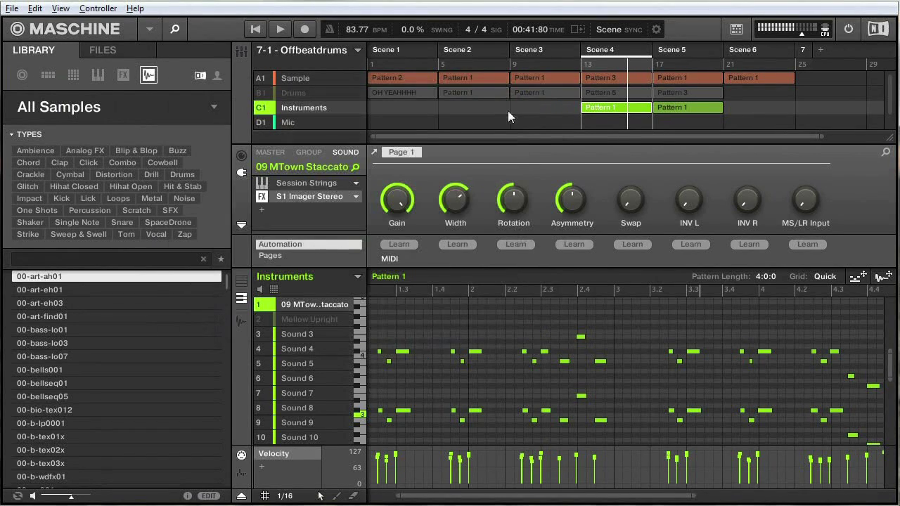
Compare playback of the staccato strings with the S1 Imager Stereo effect bypassed and enabled, leaving it on
click(265, 196)
key(space)
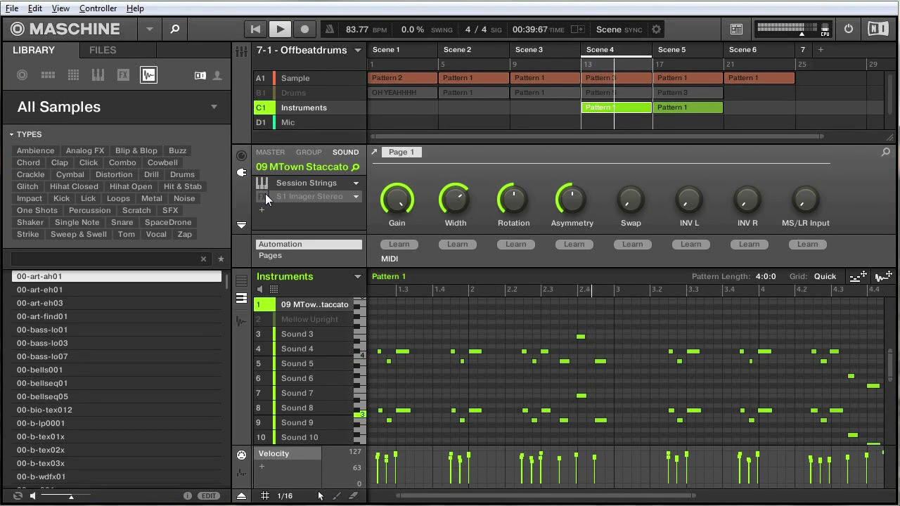
click(265, 193)
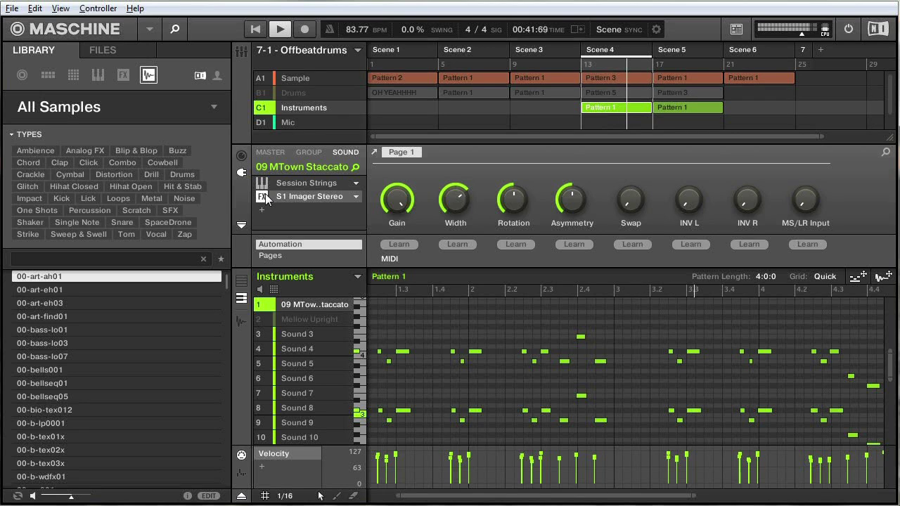
key(space)
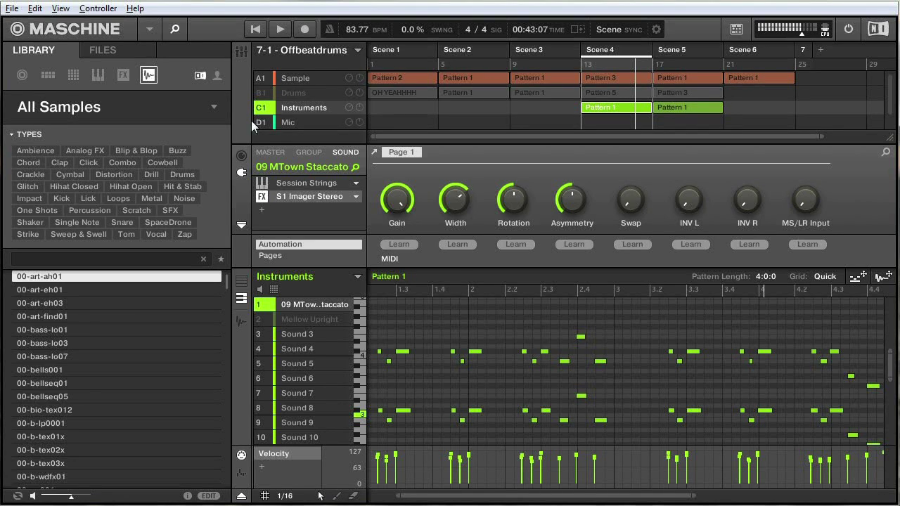
Unmute the Mellow Upright sound and show the settings of its Reverb (Legacy) and Compressor effects
click(299, 319)
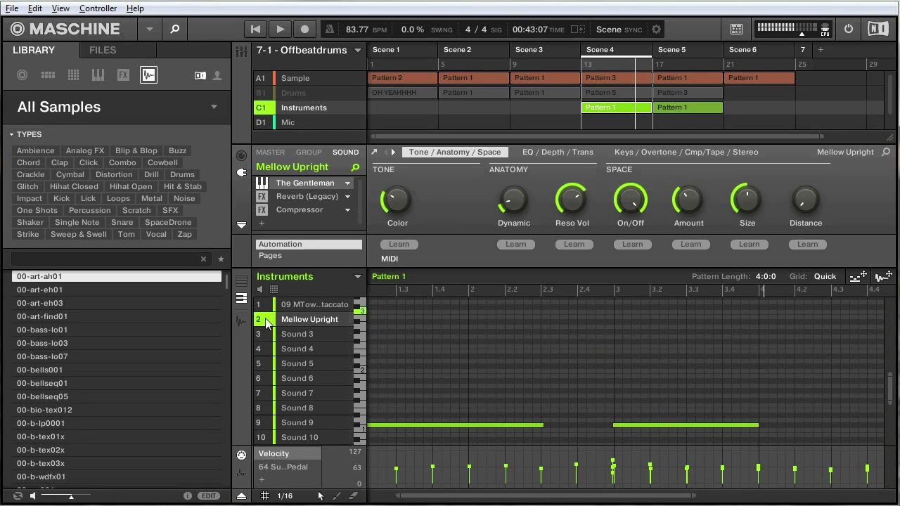
click(294, 199)
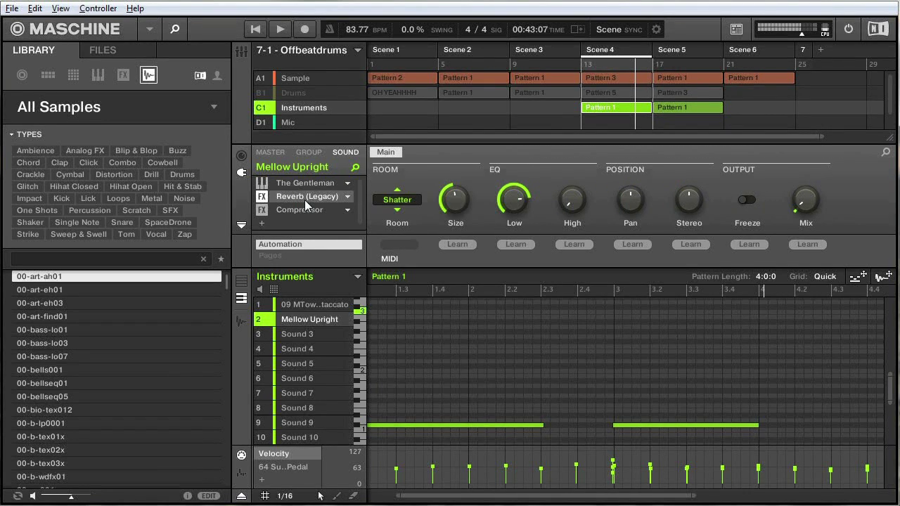
click(297, 211)
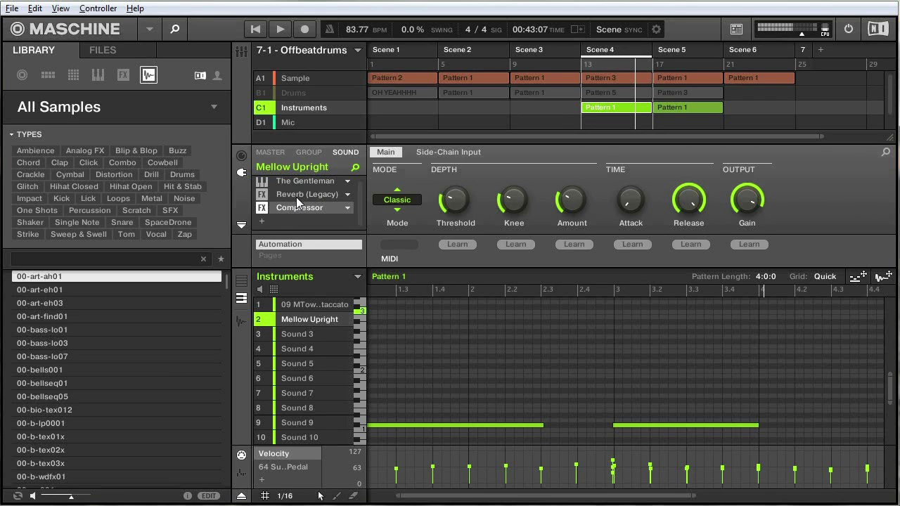
Mute 09 MTown Staccato and compare Mellow Upright playback with its reverb and compressor bypassed and enabled, leaving both on
click(263, 195)
click(271, 209)
key(space)
click(263, 308)
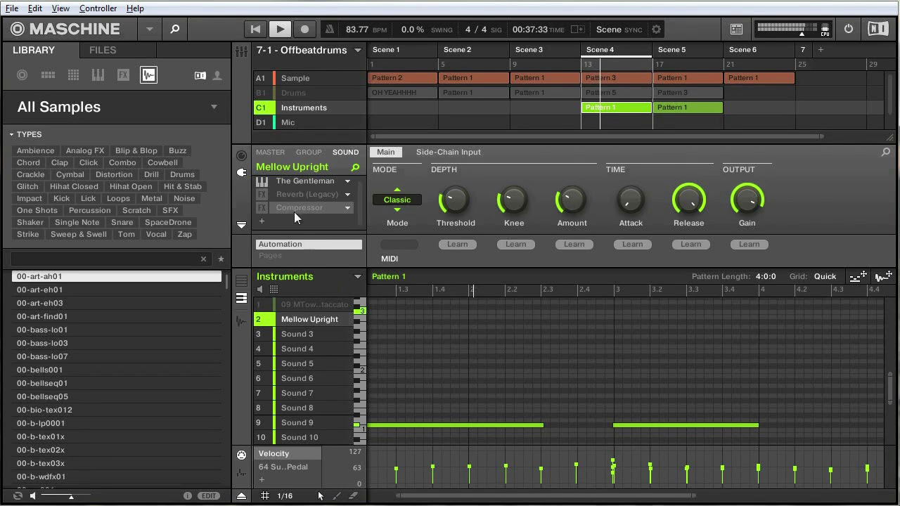
click(264, 195)
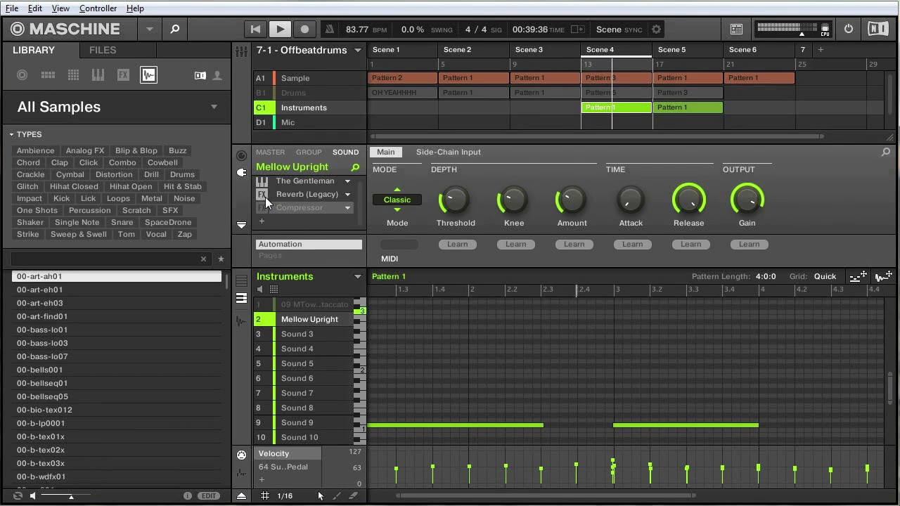
click(262, 208)
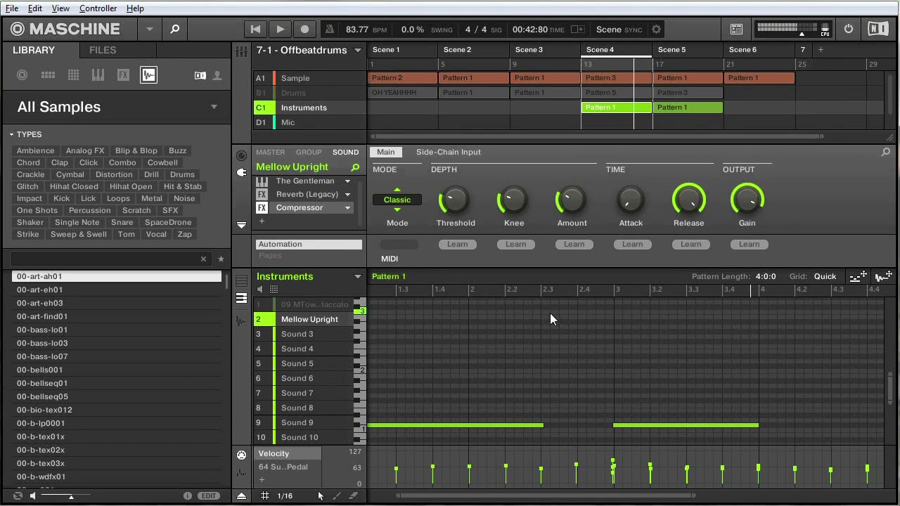
Look over the Mellow Upright notes, and unmute the 09 MTown Staccato sound and the Drums group
scroll(482, 325, down, 3)
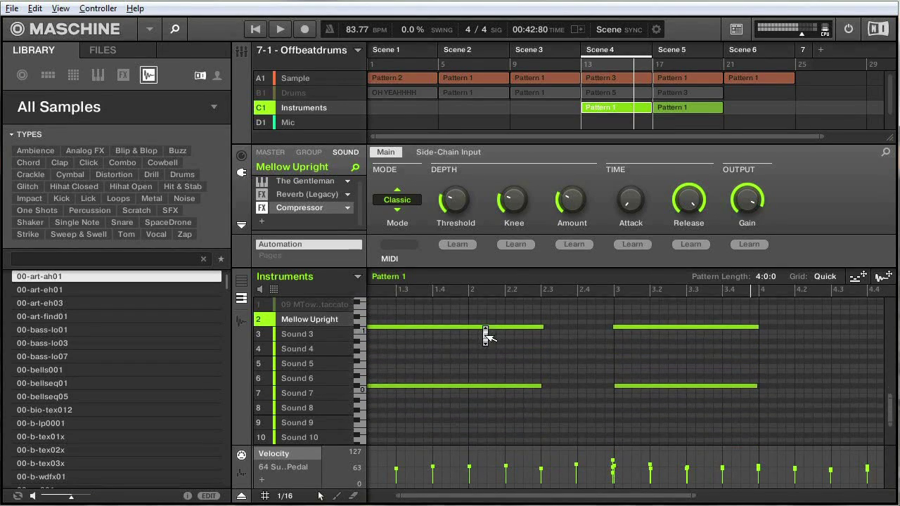
scroll(482, 326, up, 8)
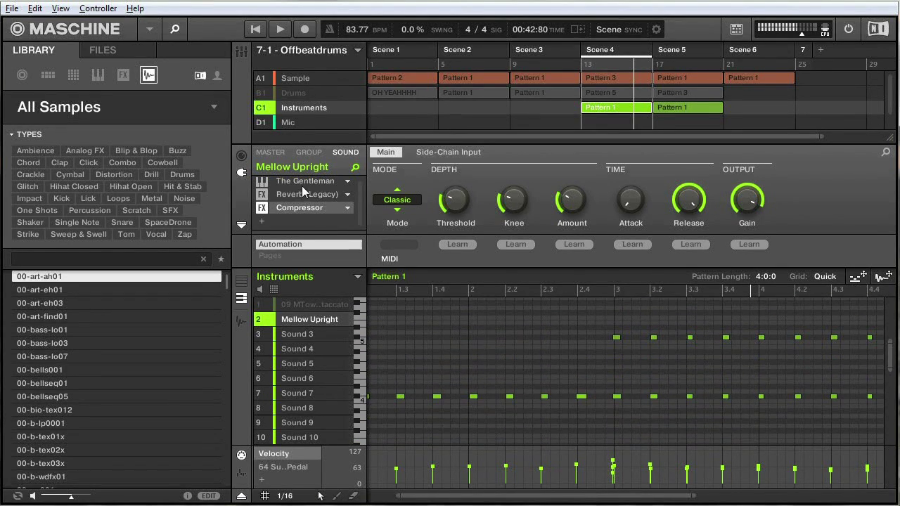
click(258, 305)
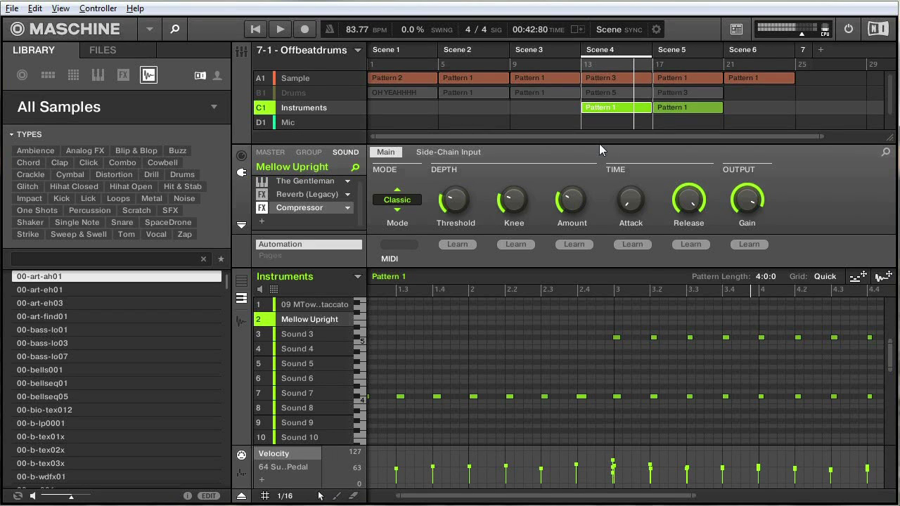
click(266, 92)
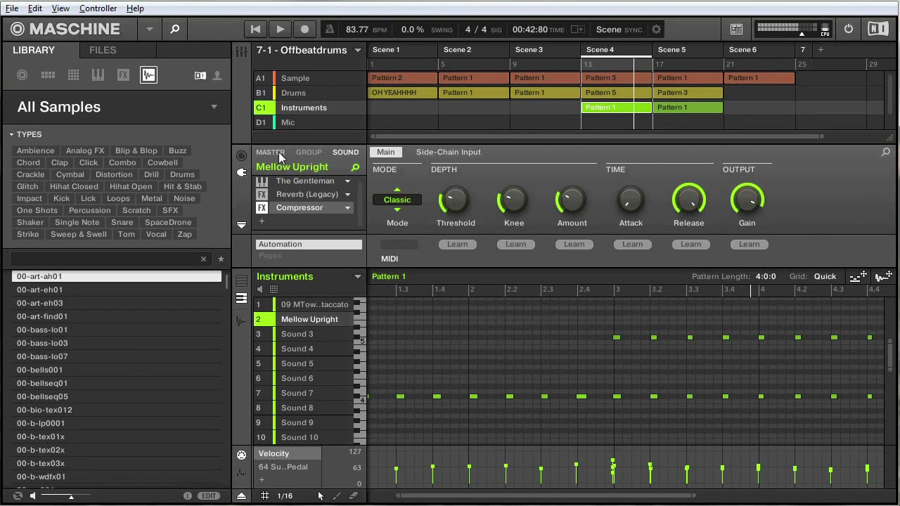
Show the Solid Bus Comp and Limiter settings on the master channel, closing the Guitar Rig 5 window
click(270, 152)
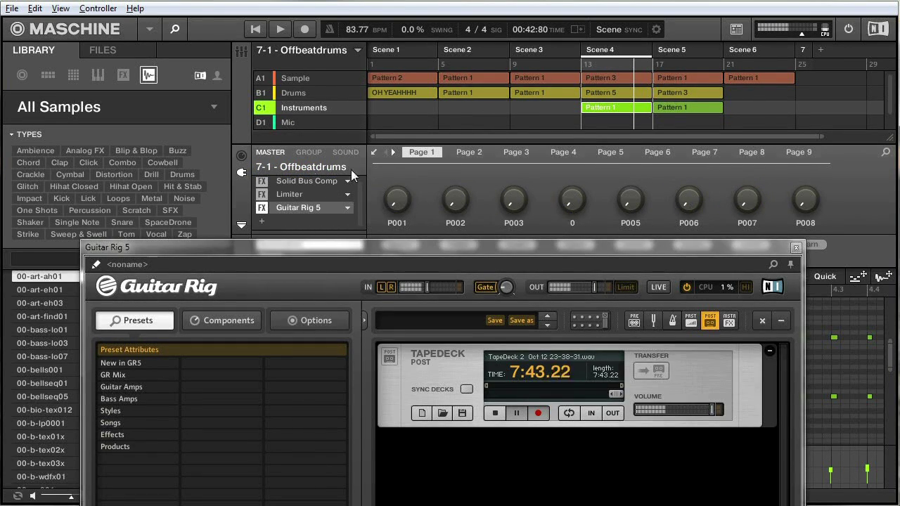
click(317, 182)
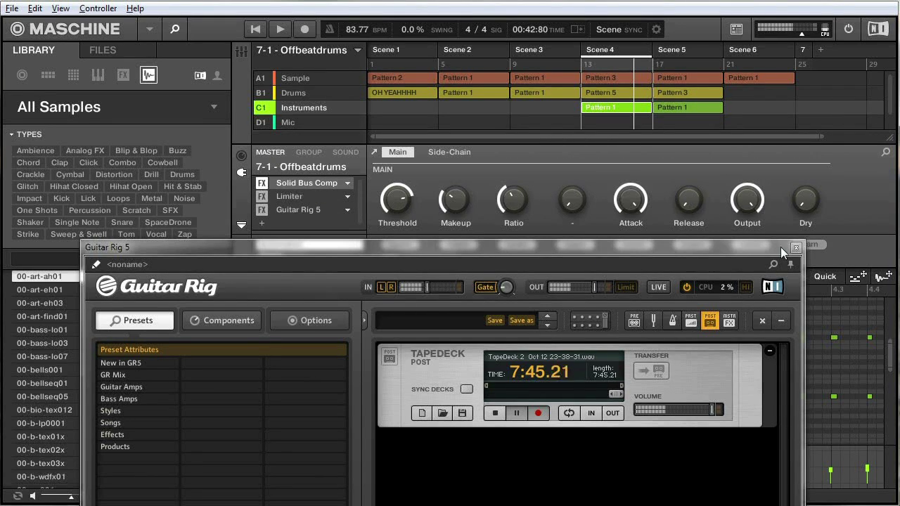
click(795, 247)
click(303, 198)
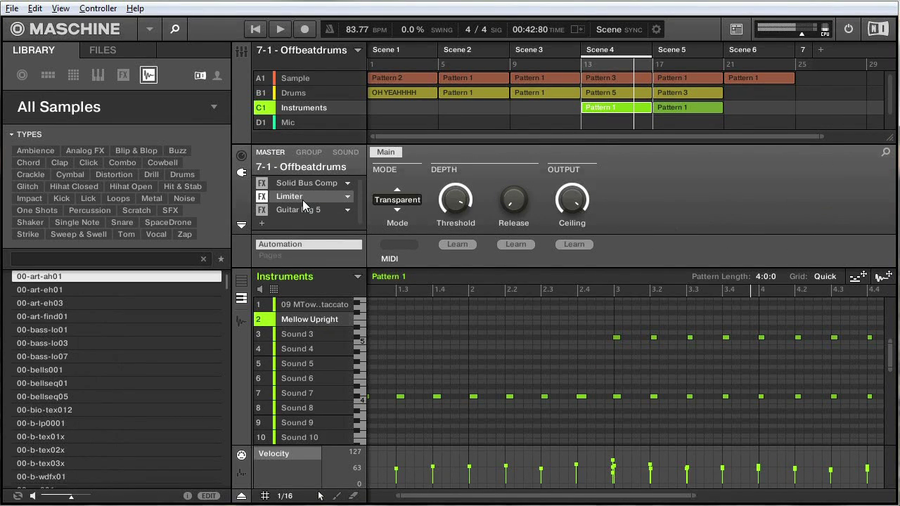